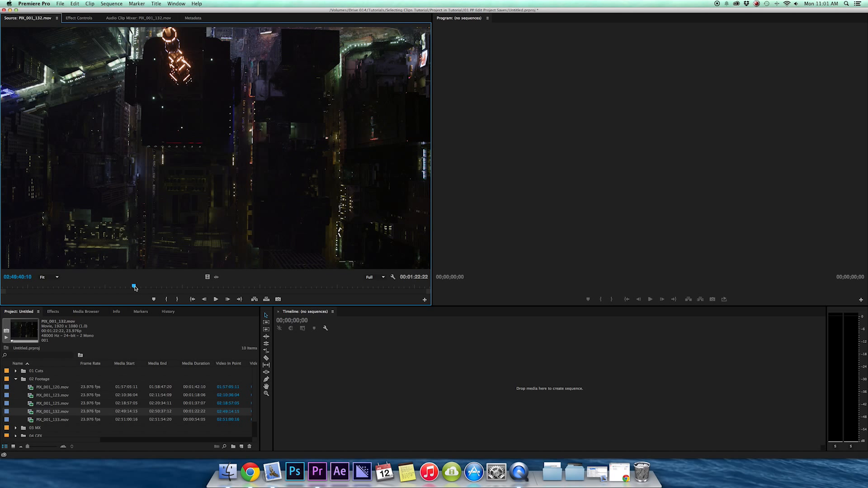
- Mark an In point on PIX_001_132.mov at 02:49:41:05, where the rooftop with the orange lights is in frame
left_click_drag(135, 288, 266, 292)
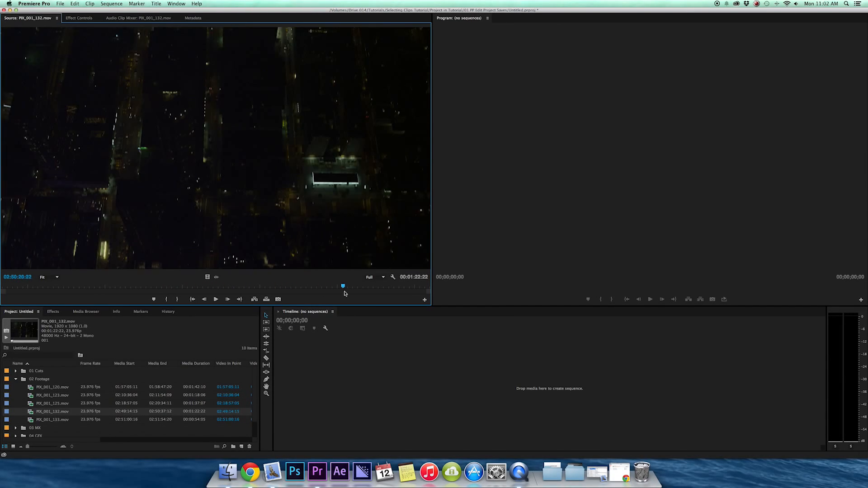
left_click_drag(368, 292, 94, 286)
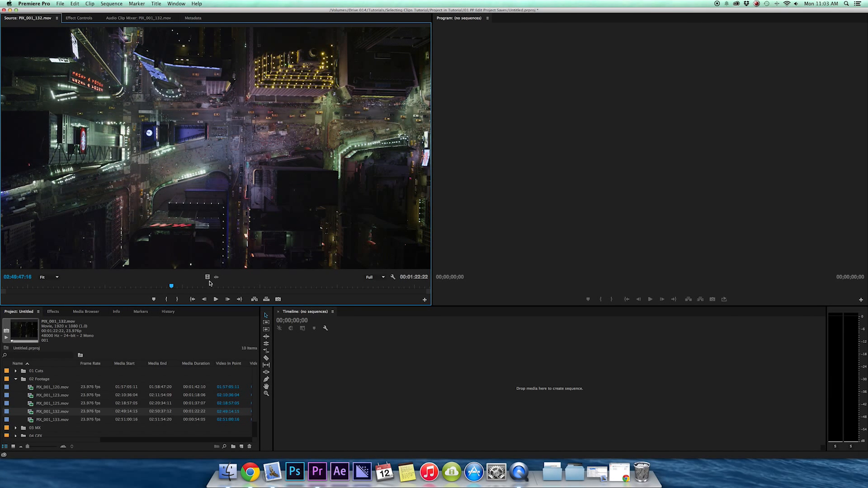
left_click(224, 286)
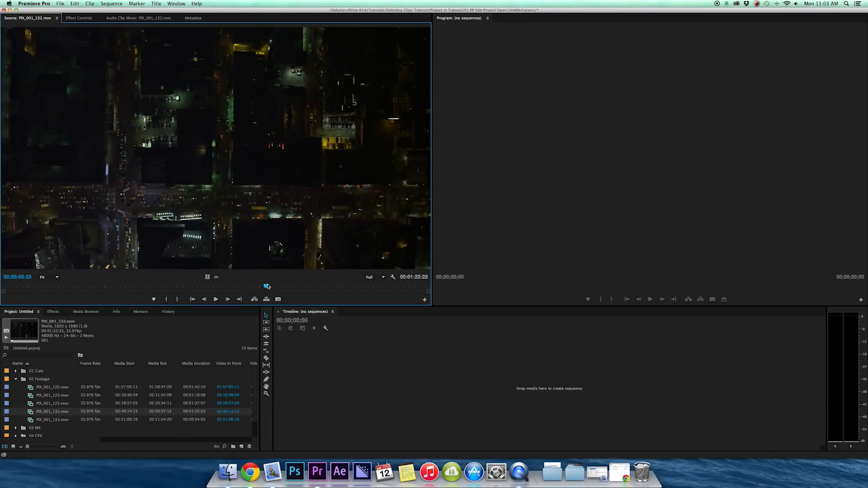
left_click_drag(267, 286, 313, 288)
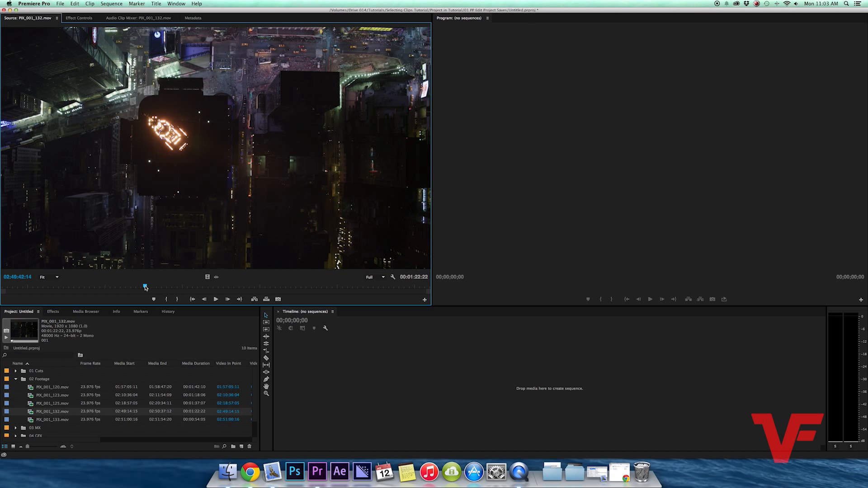
left_click_drag(113, 288, 110, 287)
key("space")
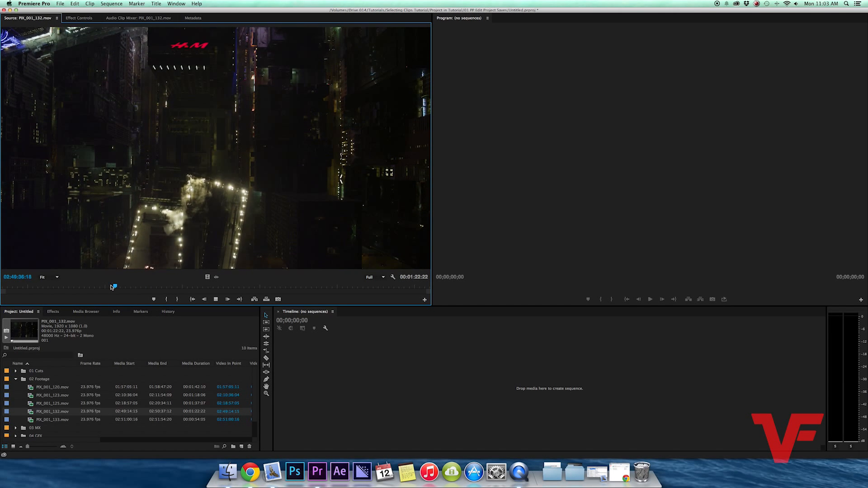
left_click_drag(127, 288, 139, 289)
key("i")
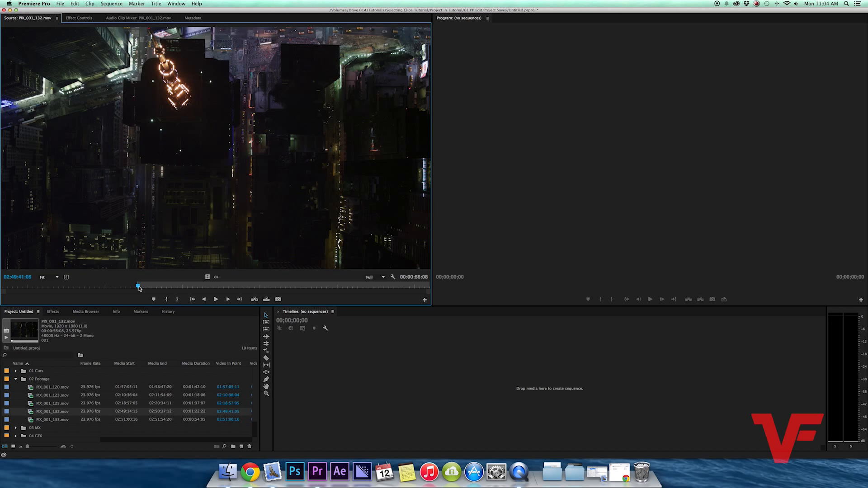
- Mark the Out point of PIX_001_132.mov at 02:49:55:02, past the brightly lit intersection
mouse_move(139, 289)
left_mouse_down()
mouse_move(220, 291)
mouse_move(138, 288)
left_mouse_up()
left_click_drag(138, 290, 210, 288)
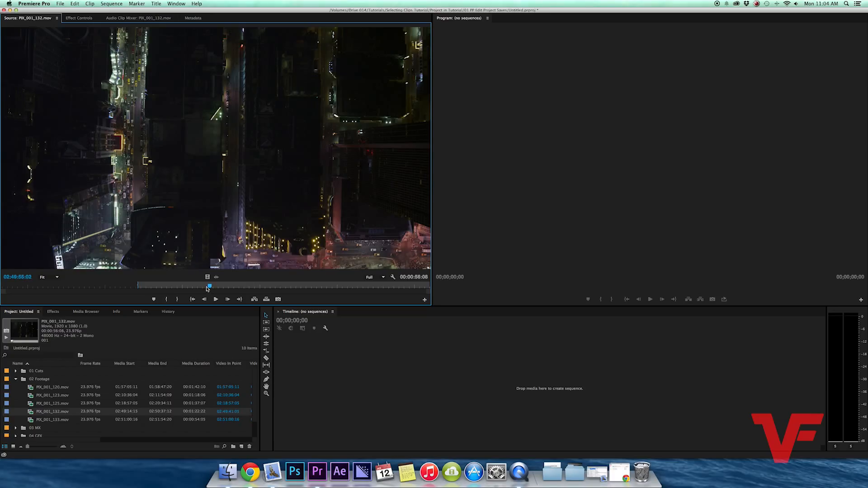
key("o")
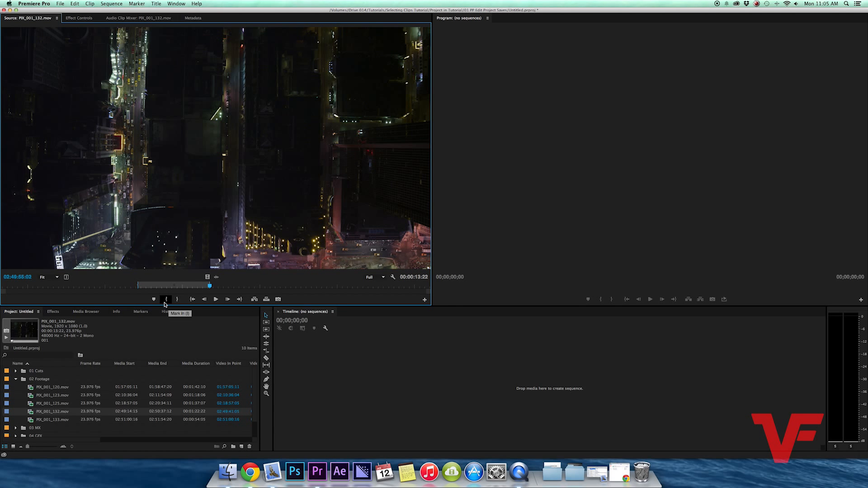
- Review the range between the In and Out points of PIX_001_132.mov by scrubbing and playing it
left_click(139, 289)
left_click_drag(139, 289, 211, 289)
left_click_drag(144, 289, 139, 288)
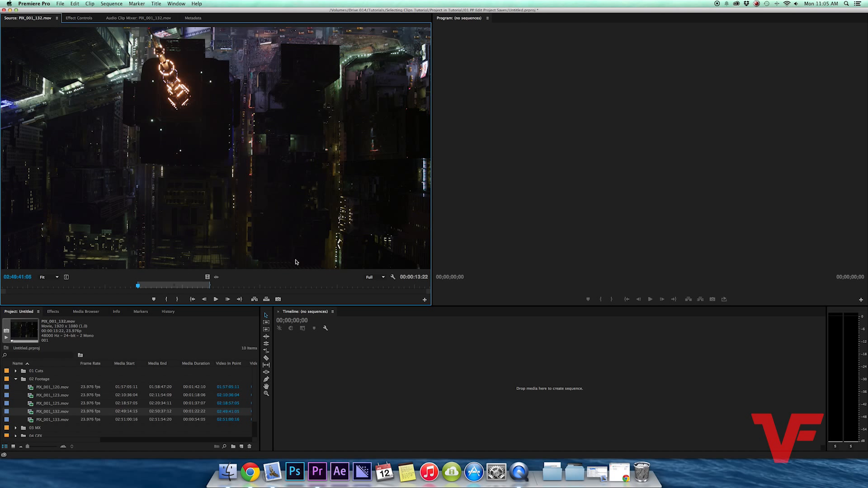
key("space")
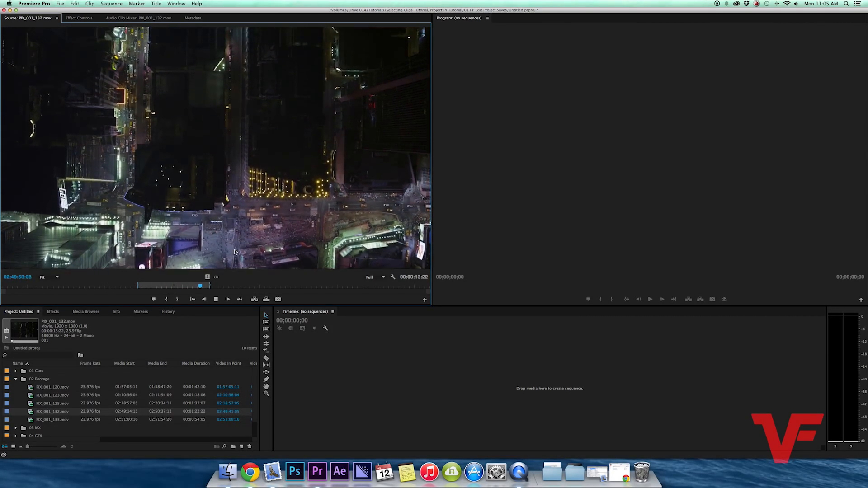
key("space")
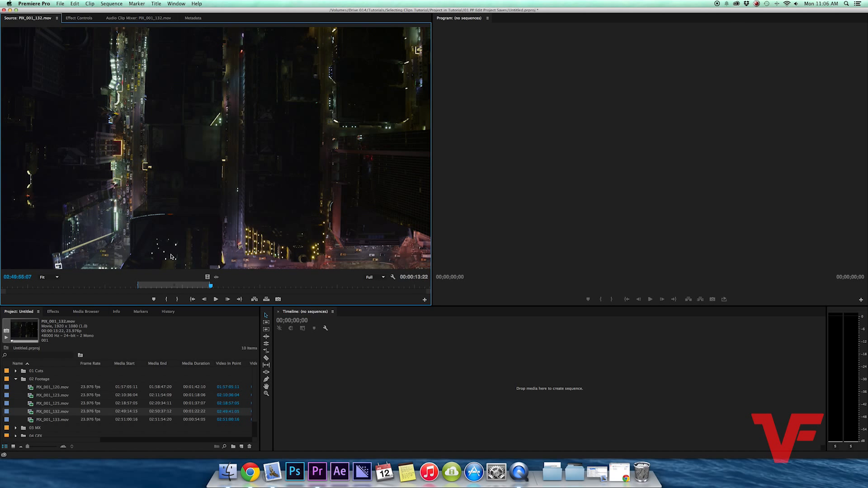
left_click_drag(210, 287, 184, 290)
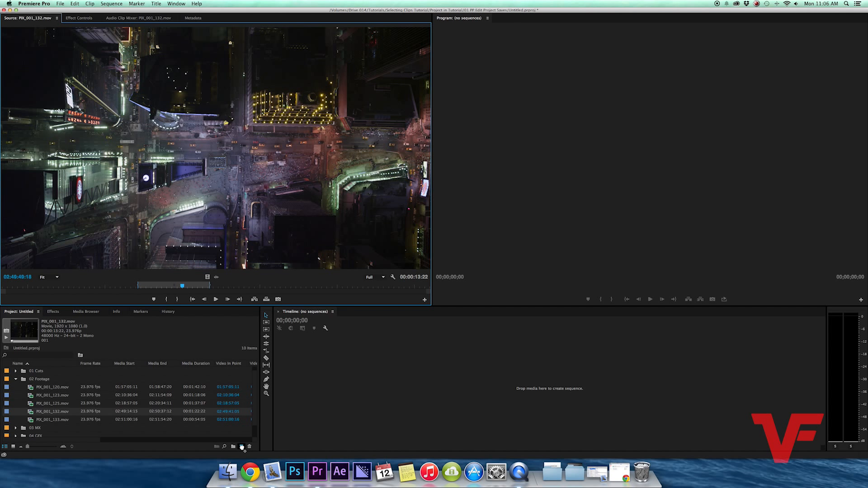
- Create a new sequence from the marked range of PIX_001_132.mov and play it back
left_click_drag(242, 447, 242, 447)
mouse_move(339, 330)
left_mouse_down()
mouse_move(357, 330)
mouse_move(337, 331)
left_mouse_up()
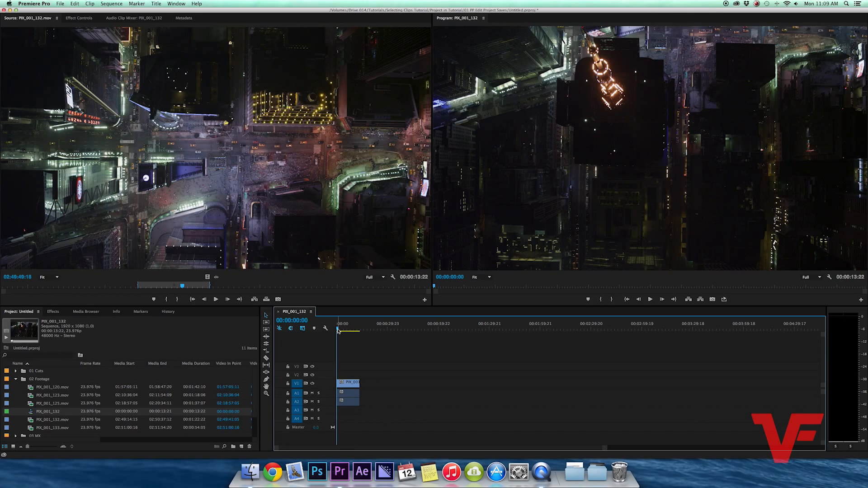
left_click_drag(338, 330, 331, 331)
key("grave")
key("space")
- Move the PIX_001_132 sequence from the 02 Footage bin into the 01 Cuts bin and expand that bin
left_click(33, 404)
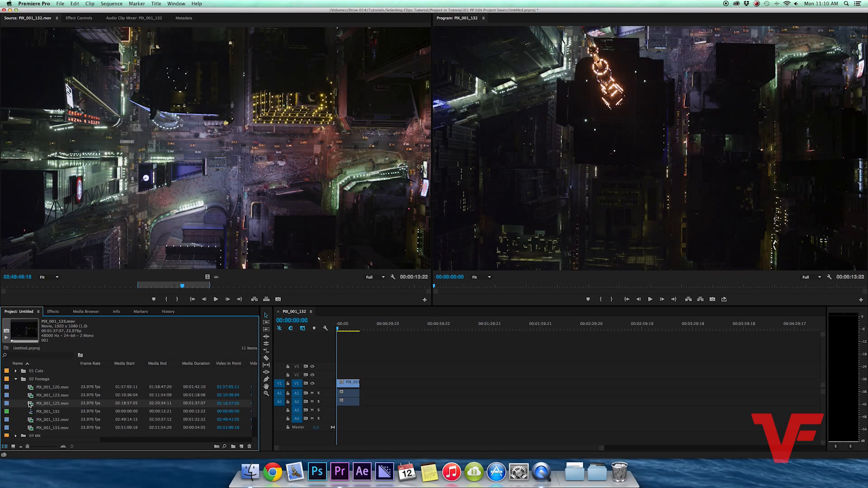
left_click(33, 411)
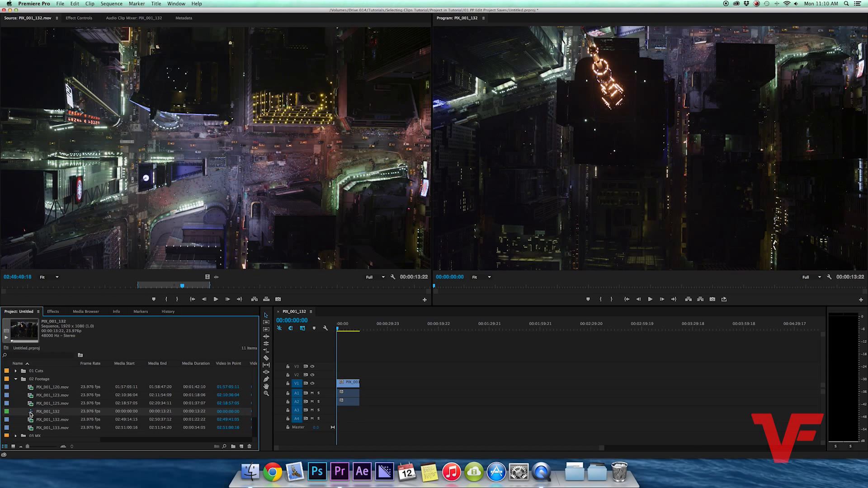
left_click_drag(33, 412, 36, 373)
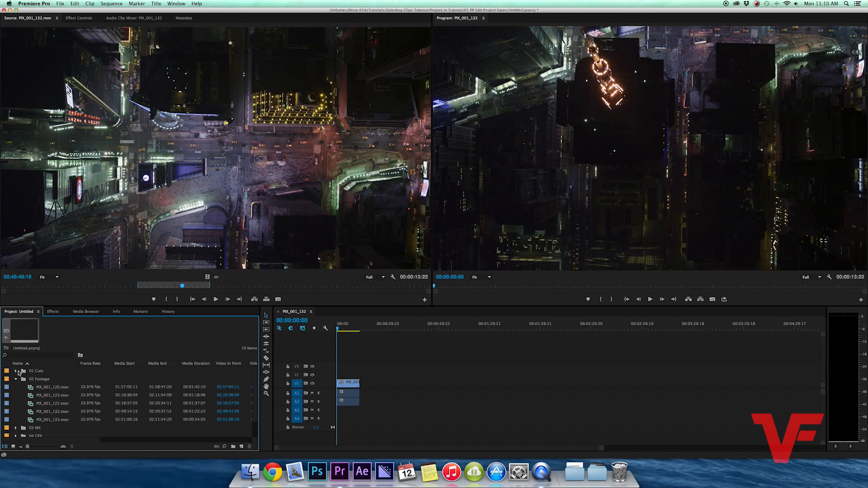
left_click(16, 372)
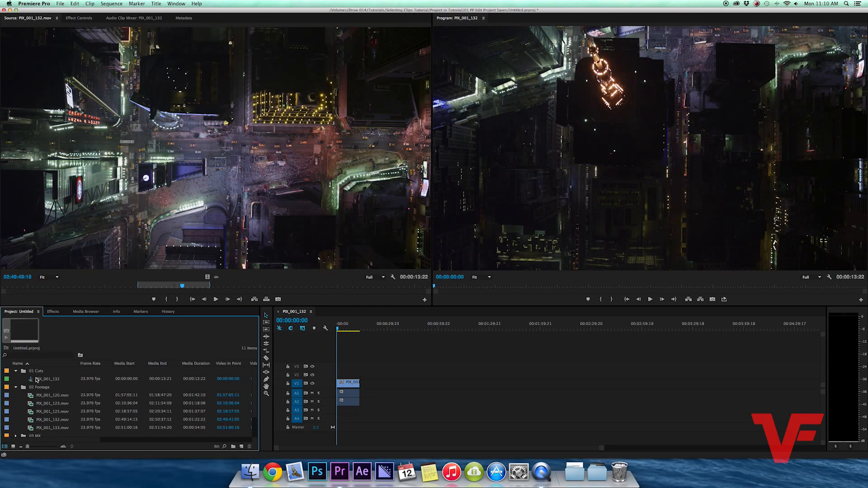
- Rename the sequence in the 01 Cuts bin as New York Edit
left_click(43, 380)
left_click(50, 380)
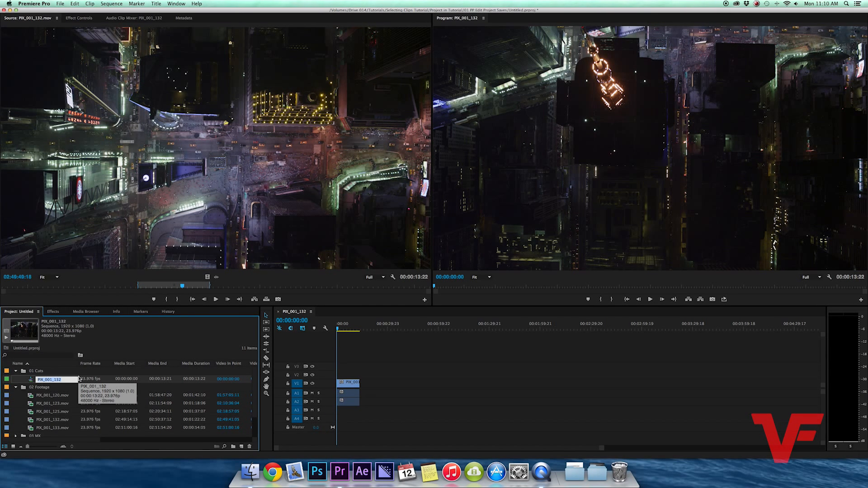
type("New York Edit")
key("Return")
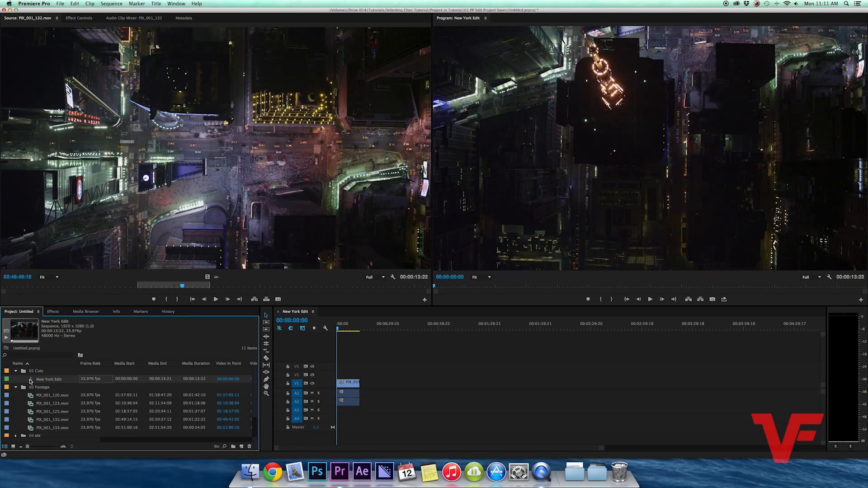
- Close the New York Edit sequence and reopen it from the 01 Cuts bin
left_click(279, 313)
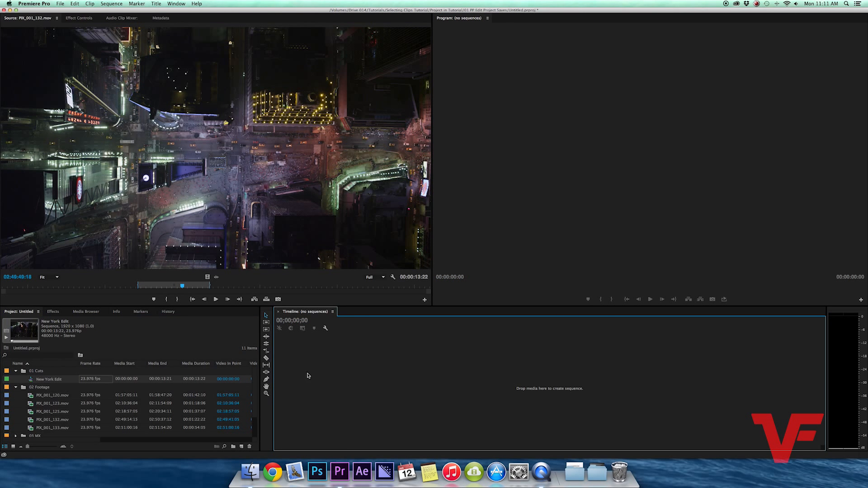
double_click(30, 380)
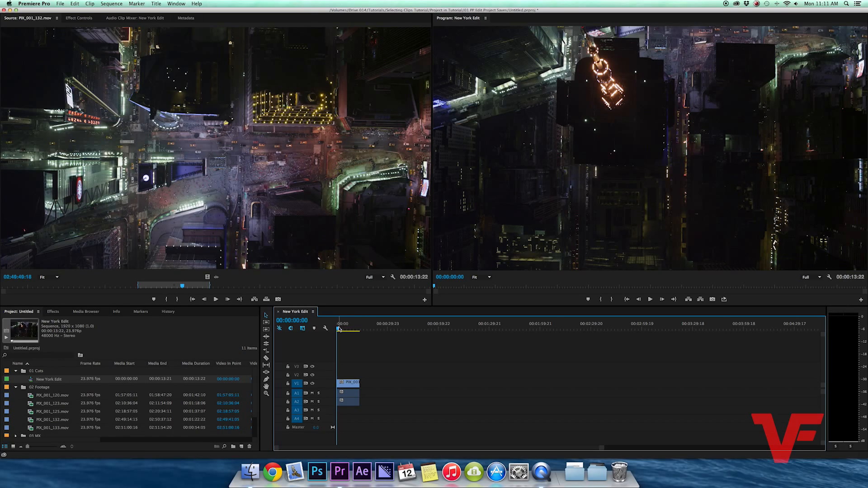
left_click_drag(340, 328, 349, 330)
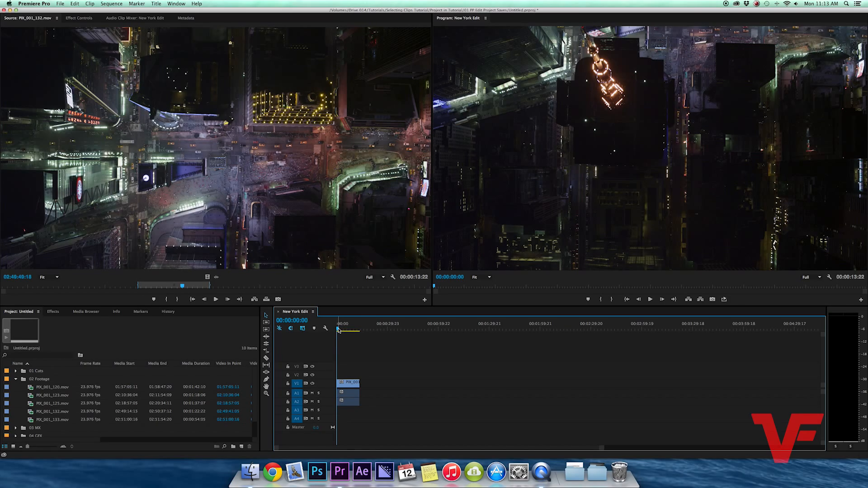
- Place only the audio of the marked PIX_001_132.mov range after the first clip in the sequence, and undo the placement
left_click_drag(338, 330, 340, 330)
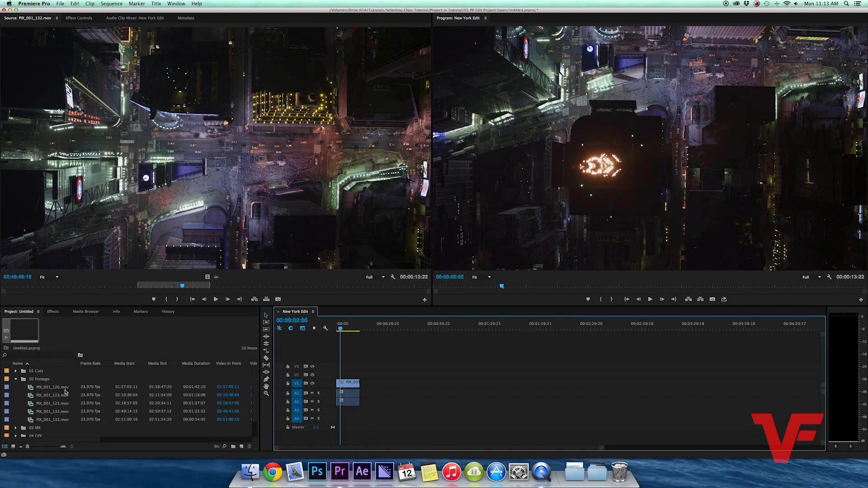
left_click(207, 277)
left_click_drag(283, 292, 342, 347)
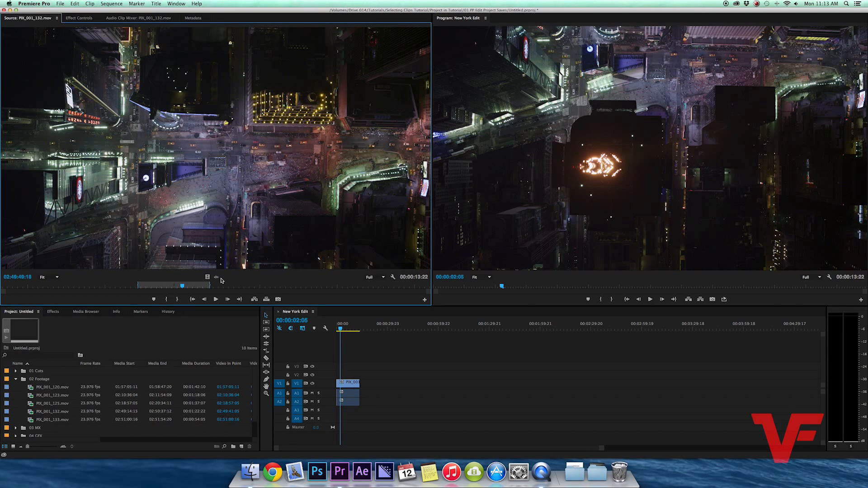
left_click_drag(185, 286, 157, 290)
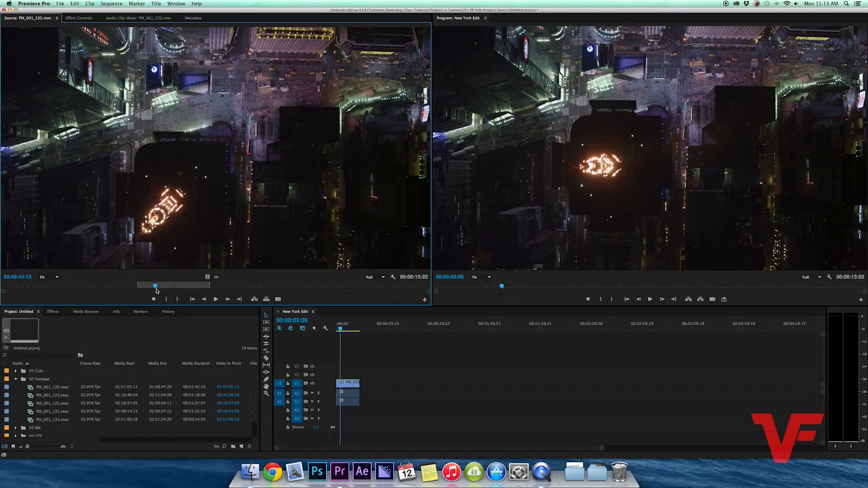
left_click(217, 277)
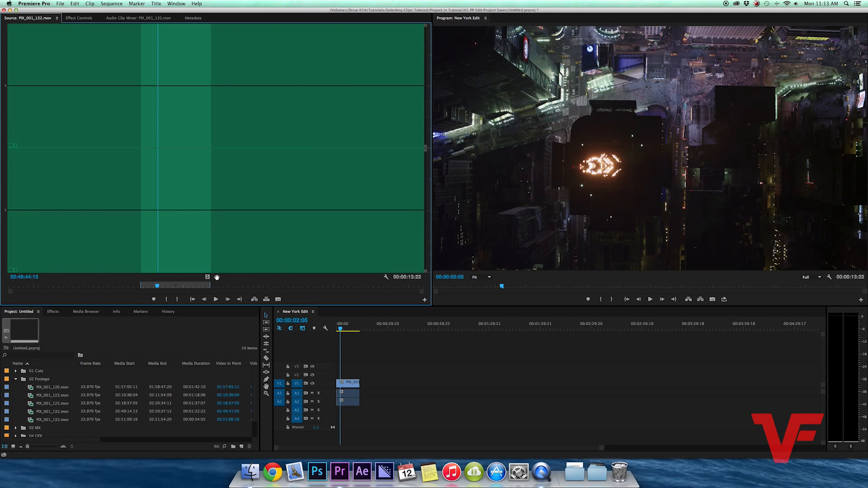
left_click_drag(161, 288, 367, 397)
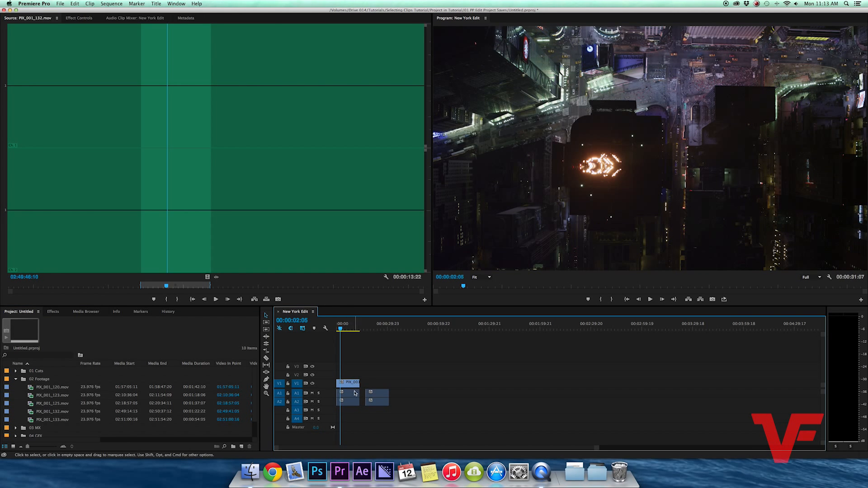
key("super+z")
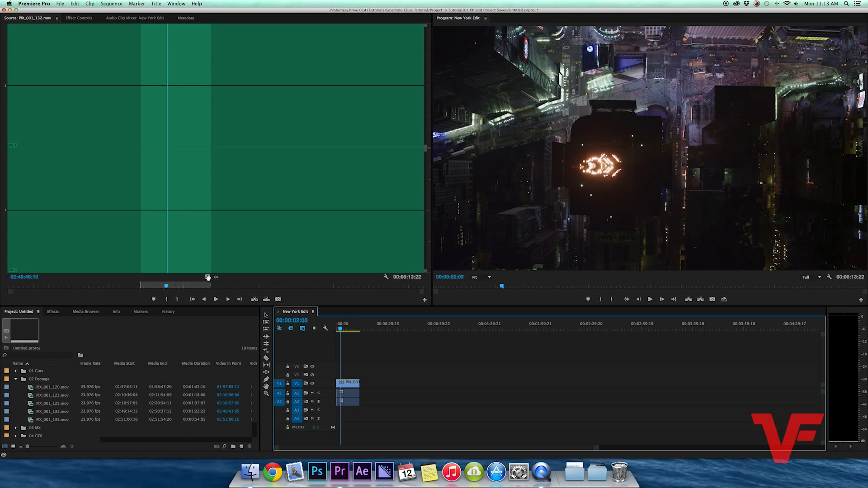
- Place only the video of the marked PIX_001_132.mov range on V1 after the first clip, leaving a gap, and scrub over it
left_click(208, 277)
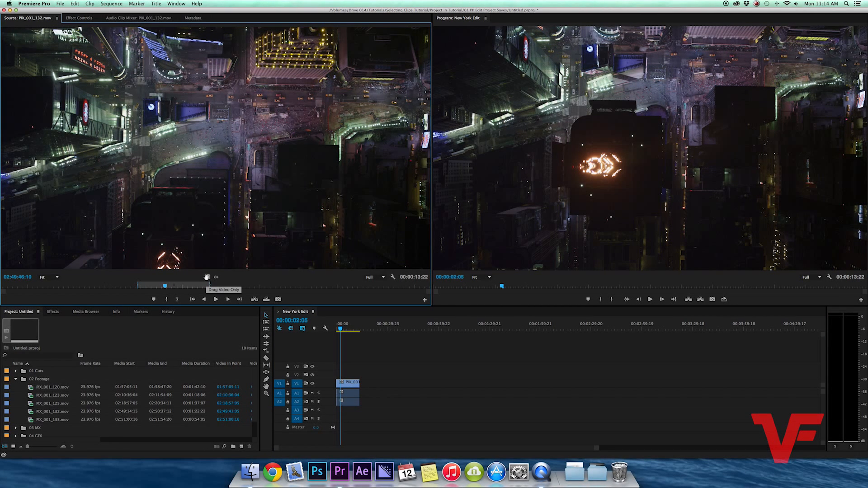
left_click_drag(207, 277, 368, 390)
left_click_drag(372, 327, 387, 372)
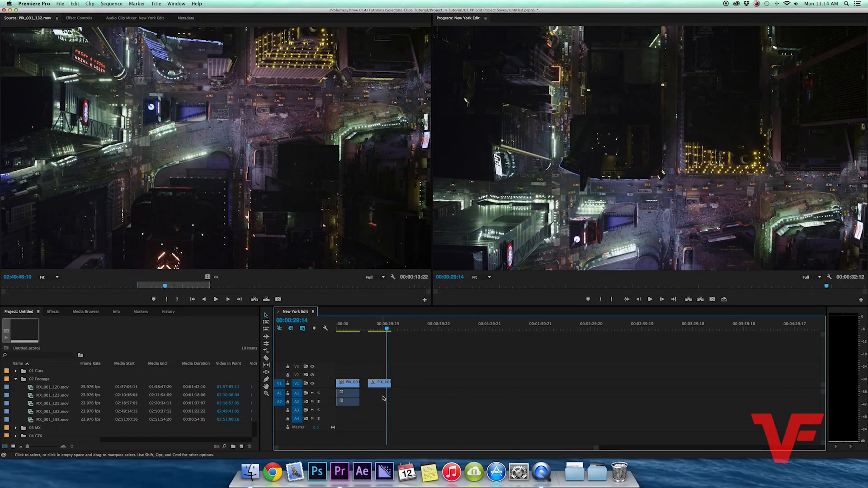
left_click_drag(386, 328, 380, 328)
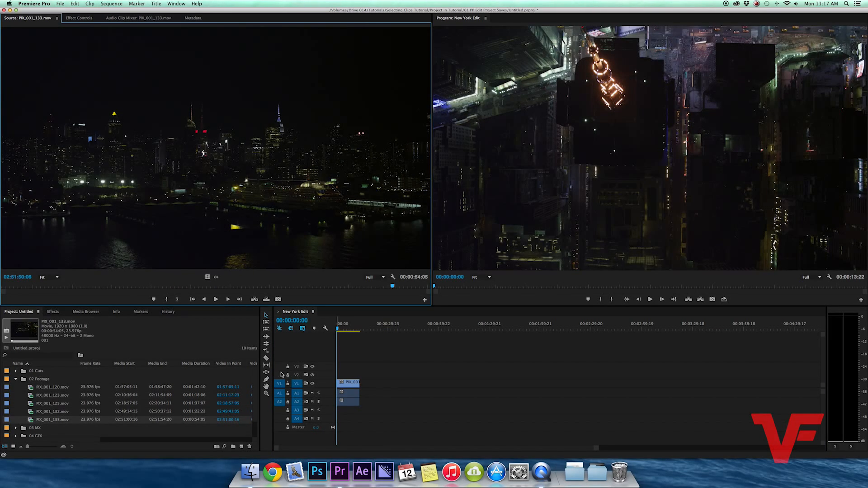
- Open PIX_001_133.mov as the source clip and mark its In point at 02:51:44:11 and Out point at 02:51:47:10
mouse_move(338, 328)
left_mouse_down()
mouse_move(348, 329)
mouse_move(339, 331)
left_mouse_up()
double_click(30, 388)
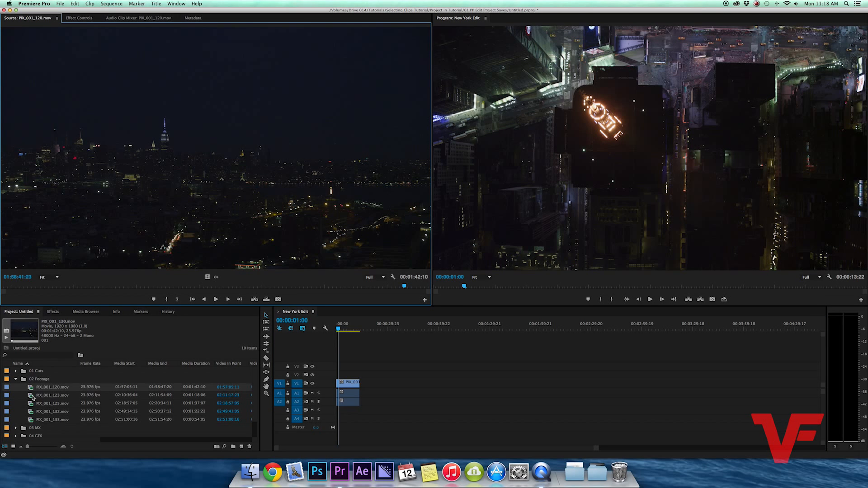
double_click(31, 421)
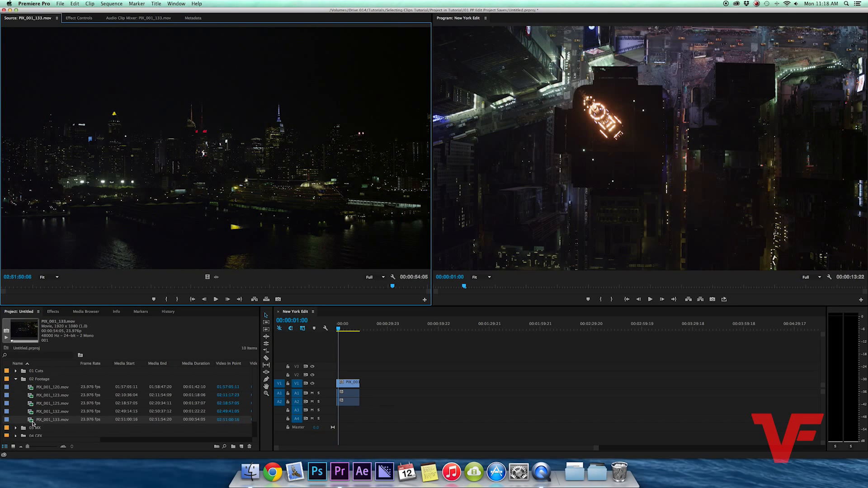
scroll(32, 422, "down", 2)
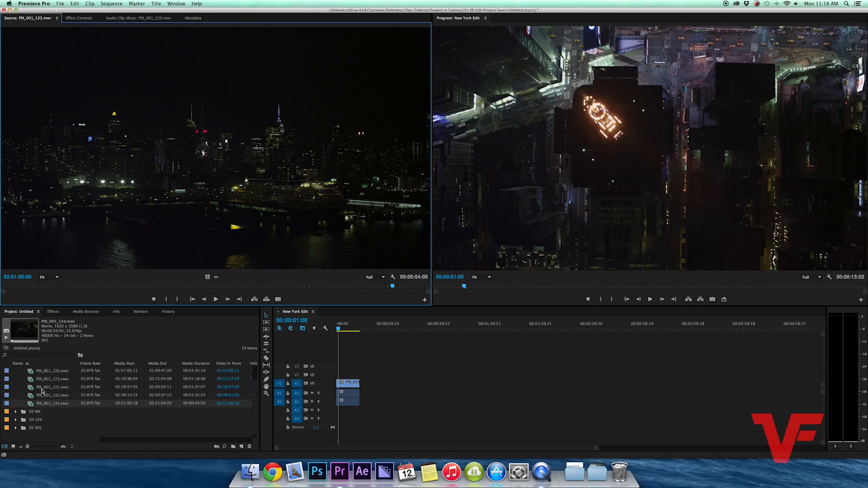
left_click_drag(9, 288, 371, 288)
key("i")
key("o")
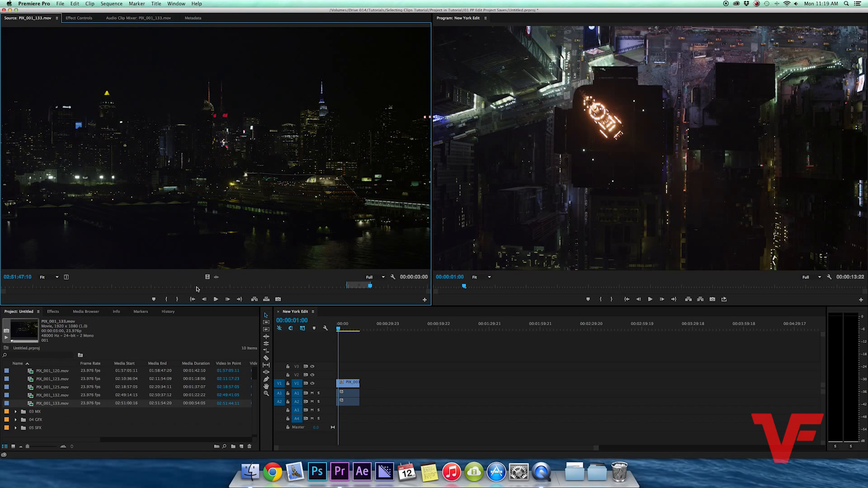
- Add only the video of the marked PIX_001_133.mov range to V1 directly after the first clip and check the cut
left_click_drag(207, 278, 365, 386)
left_click_drag(249, 432, 364, 387)
key("space")
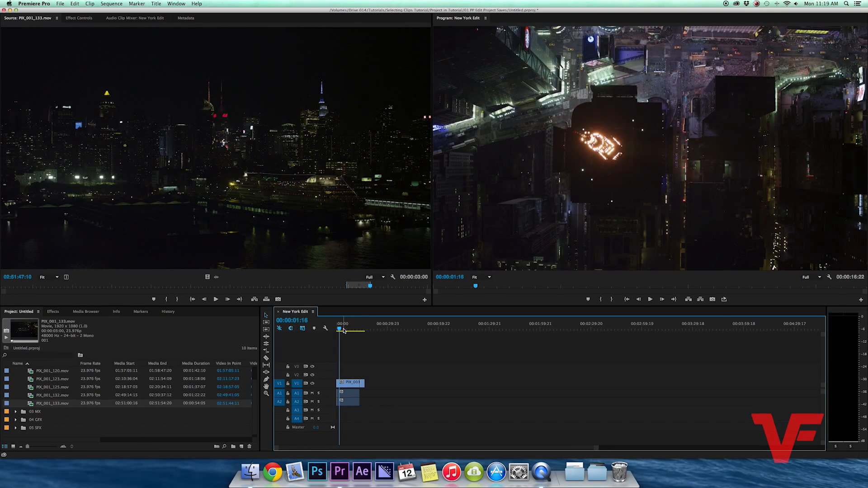
left_click_drag(344, 331, 362, 330)
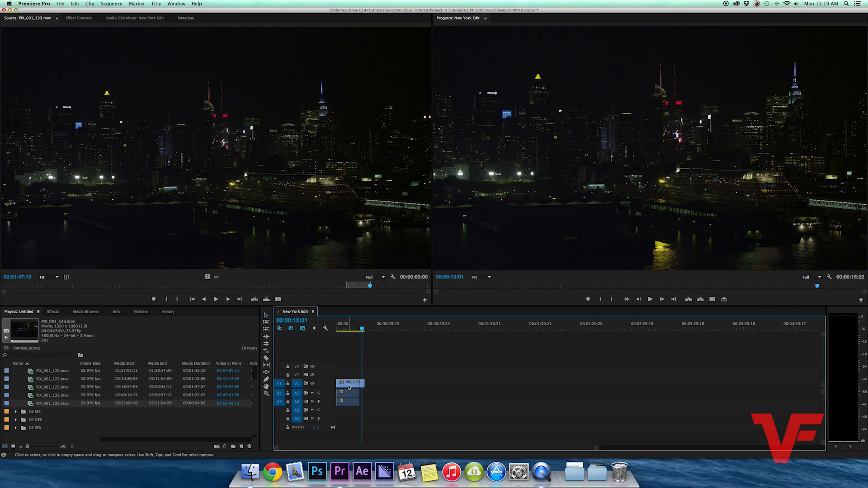
- Reorder the sequence so the PIX_001_133 skyline shot comes first, directly followed by the PIX_001_132 clip with its audio
left_click_drag(348, 387, 373, 385)
left_click_drag(434, 375, 361, 390)
- Play the New York Edit sequence from its start and scrub across the cut between the two clips
key("Home")
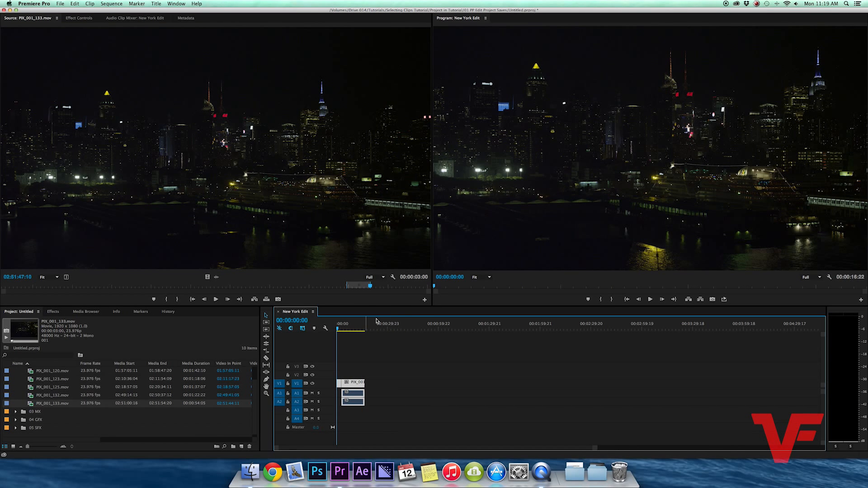
key("grave")
key("space")
key("space")
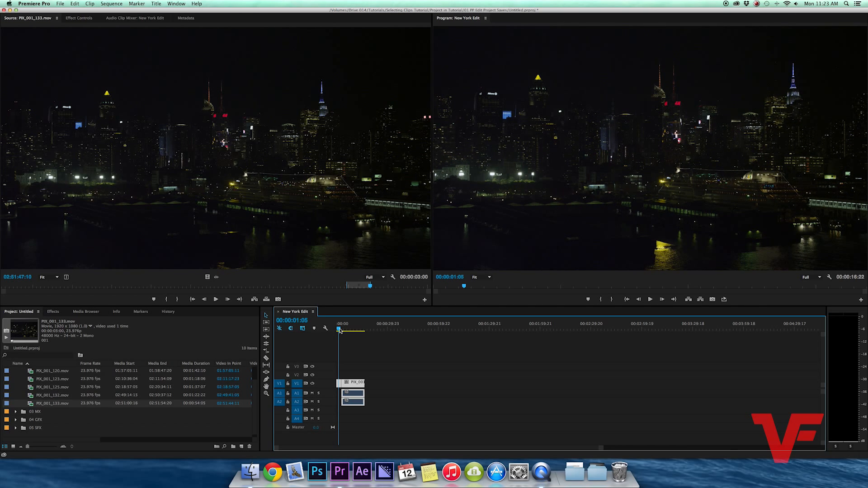
left_click_drag(340, 331, 347, 333)
left_click_drag(346, 332, 347, 333)
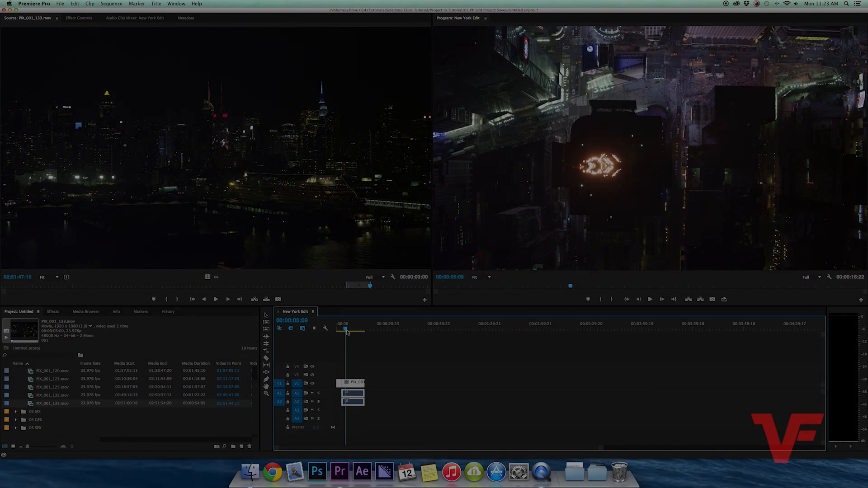